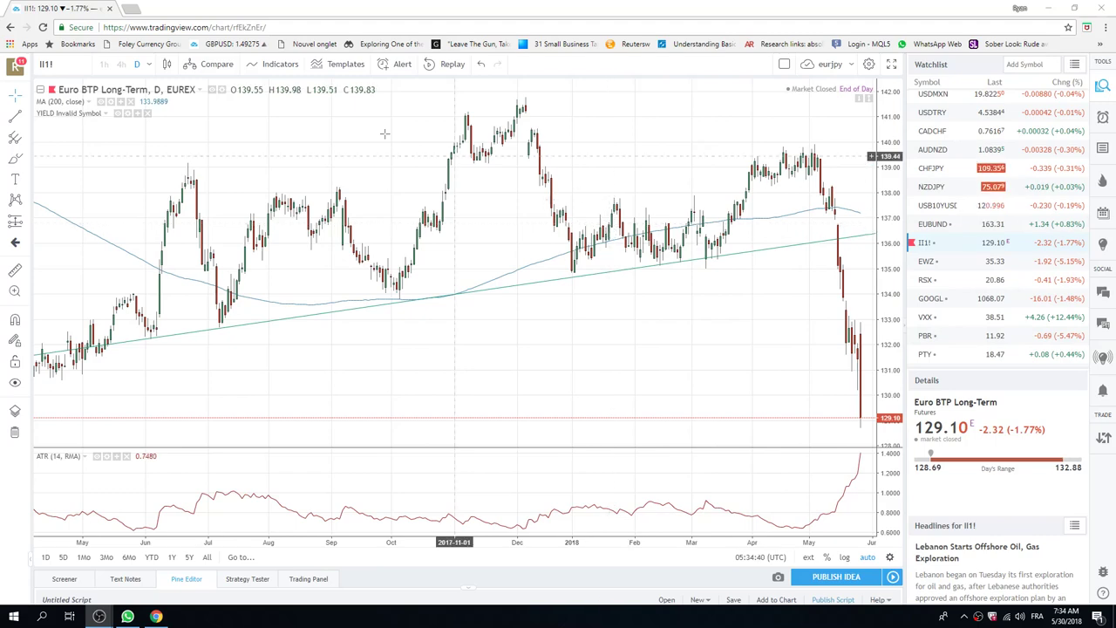
# - Zoom in and out on the Euro BTP long-term (II1!) daily chart to review its price action
pyautogui.scroll(-5, 307, 126)
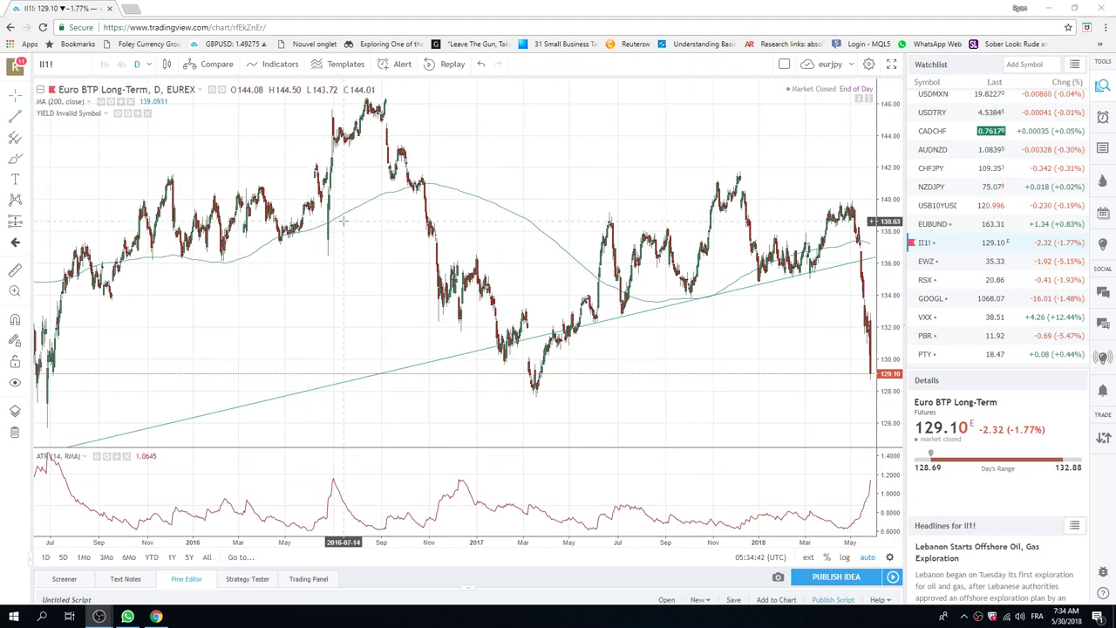
pyautogui.scroll(3, 344, 222)
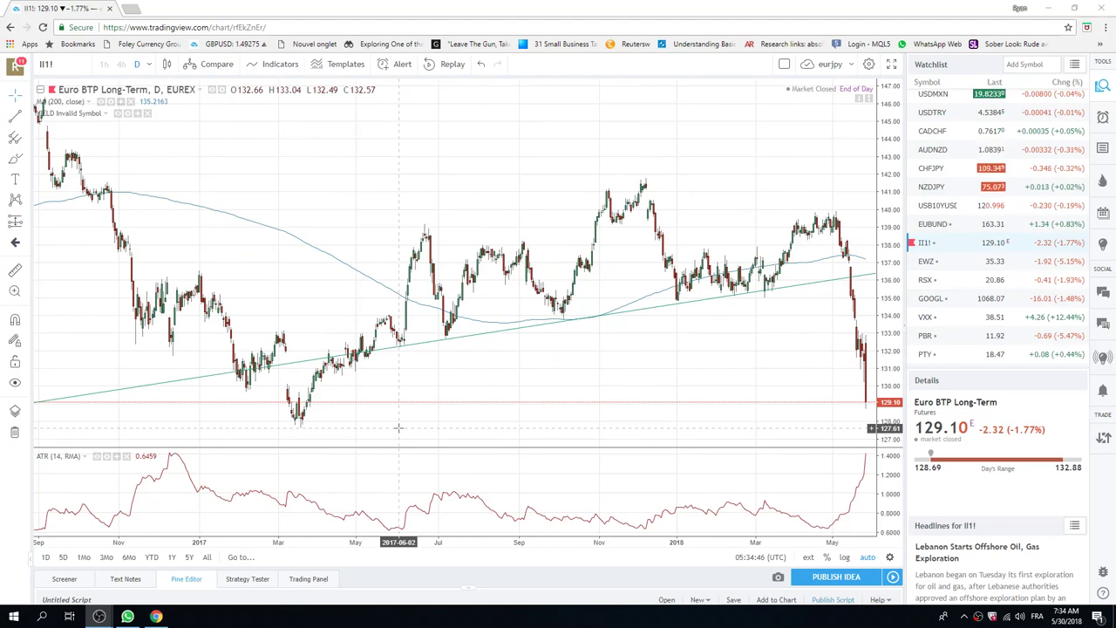
pyautogui.scroll(3, 397, 262)
pyautogui.scroll(-2, 397, 262)
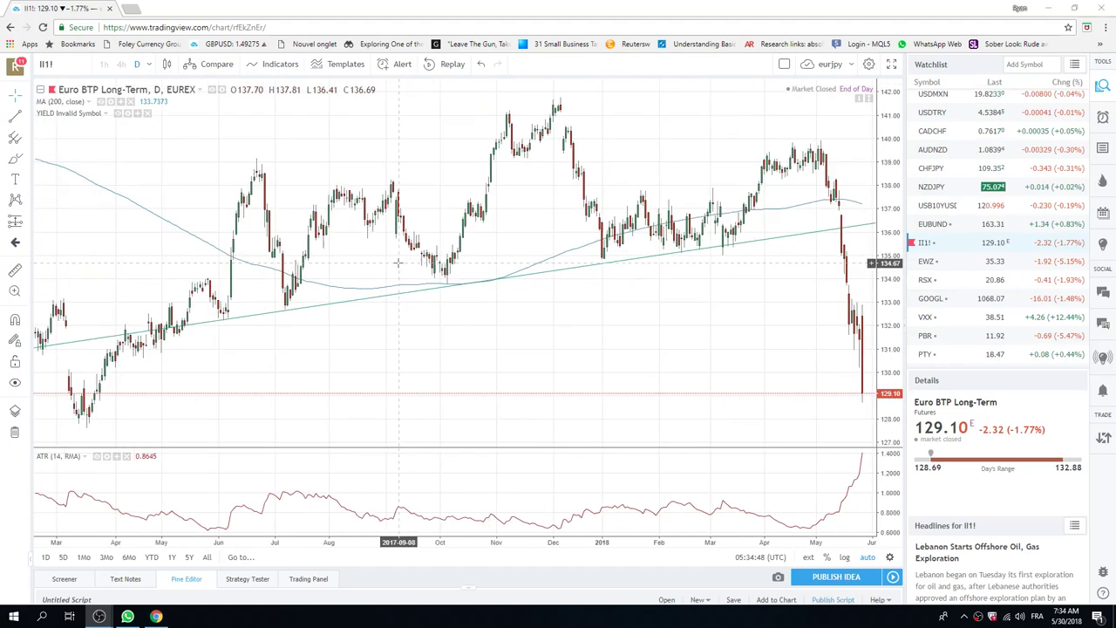
pyautogui.scroll(-1, 398, 262)
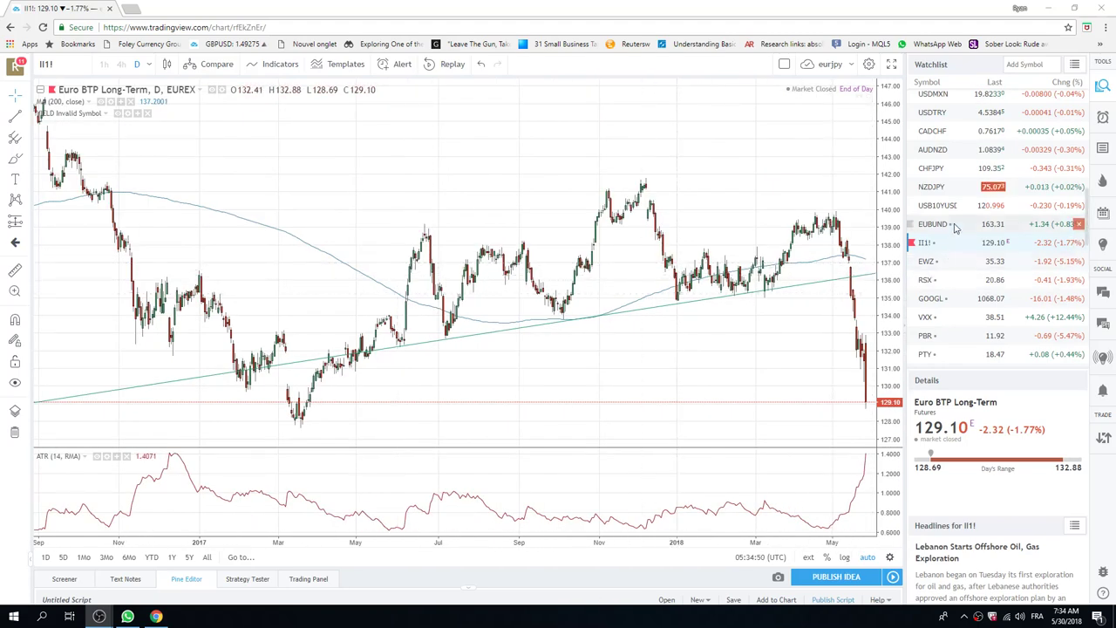
pyautogui.scroll(4, 931, 199)
pyautogui.scroll(5, 931, 199)
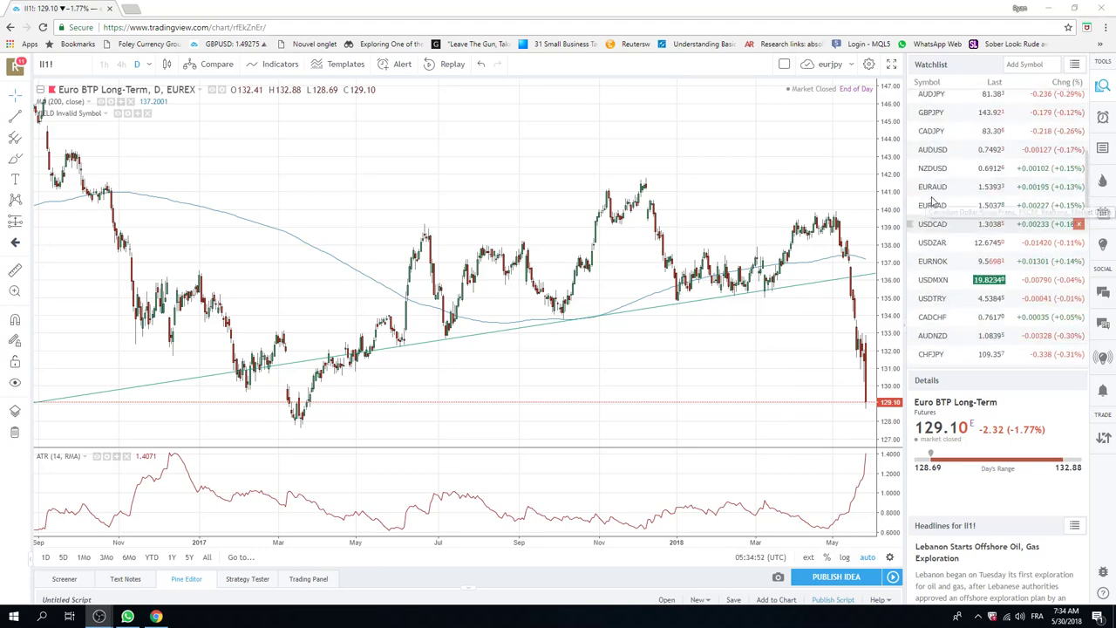
pyautogui.click(931, 108)
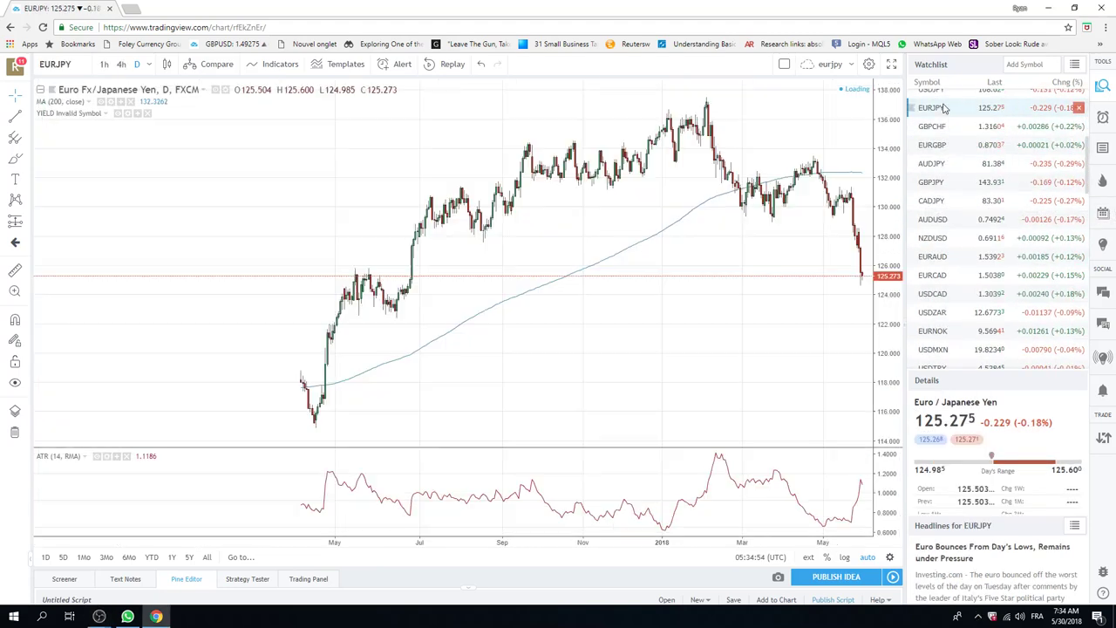
pyautogui.scroll(2, 671, 309)
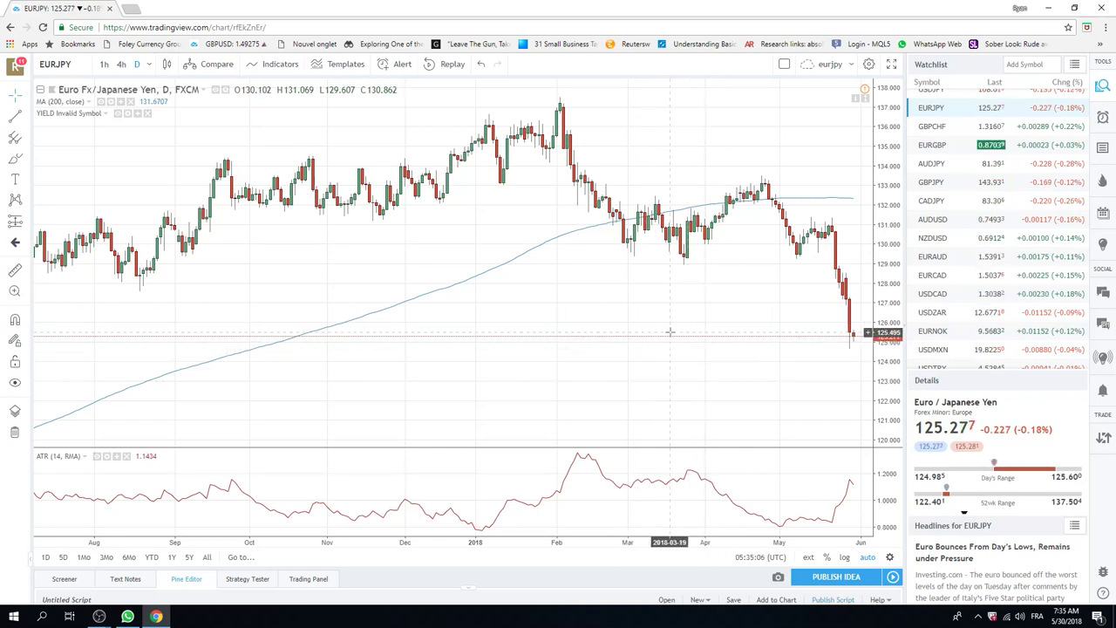
pyautogui.click(104, 65)
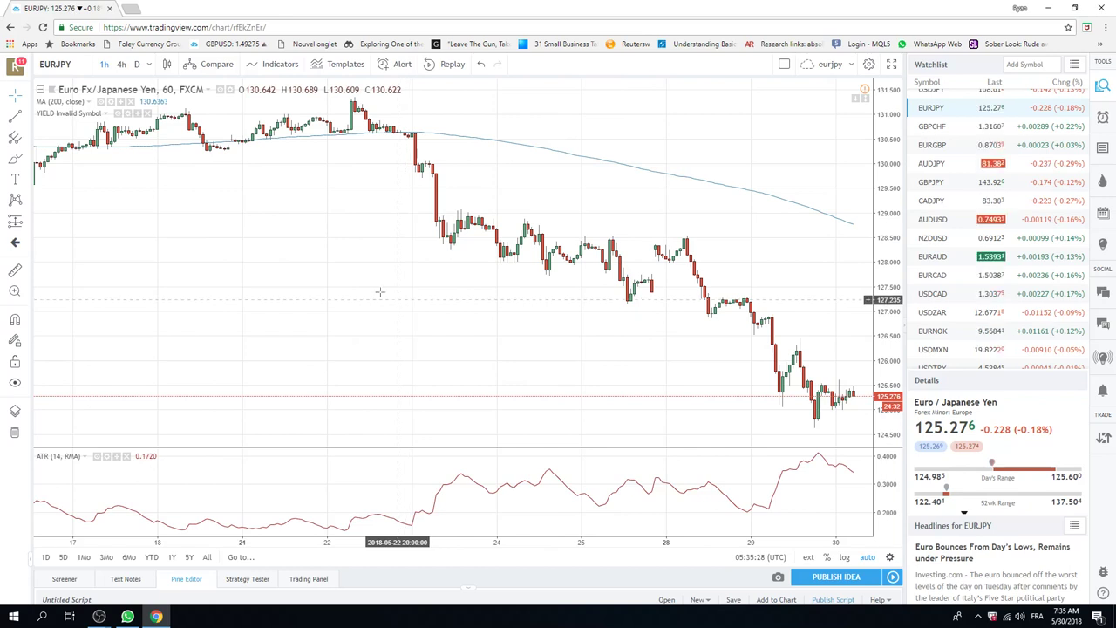
pyautogui.click(136, 64)
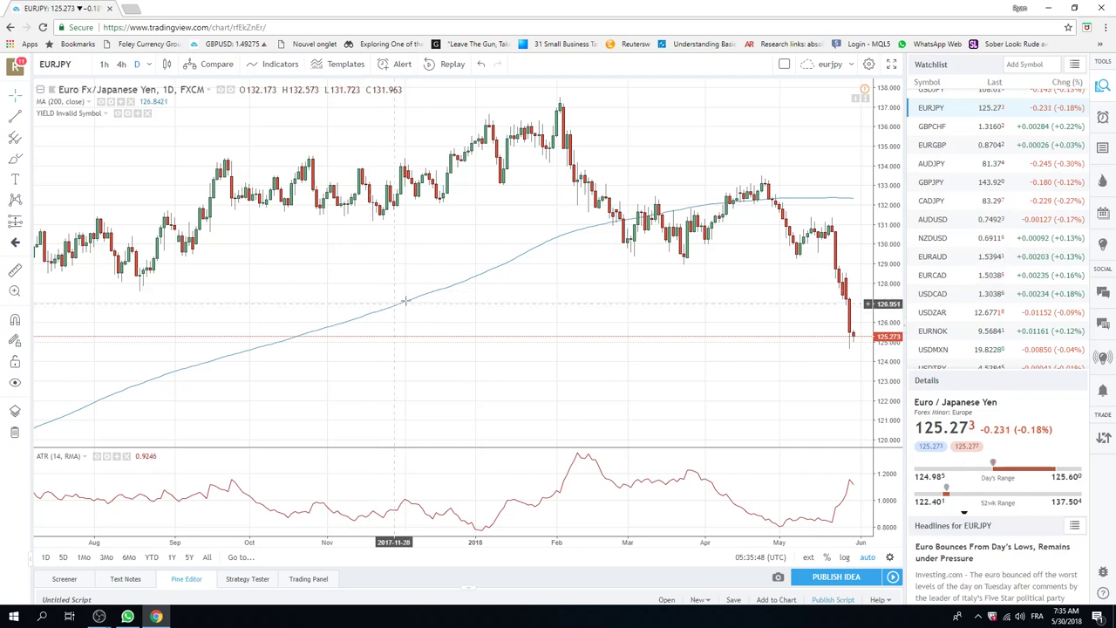
pyautogui.scroll(1, 953, 284)
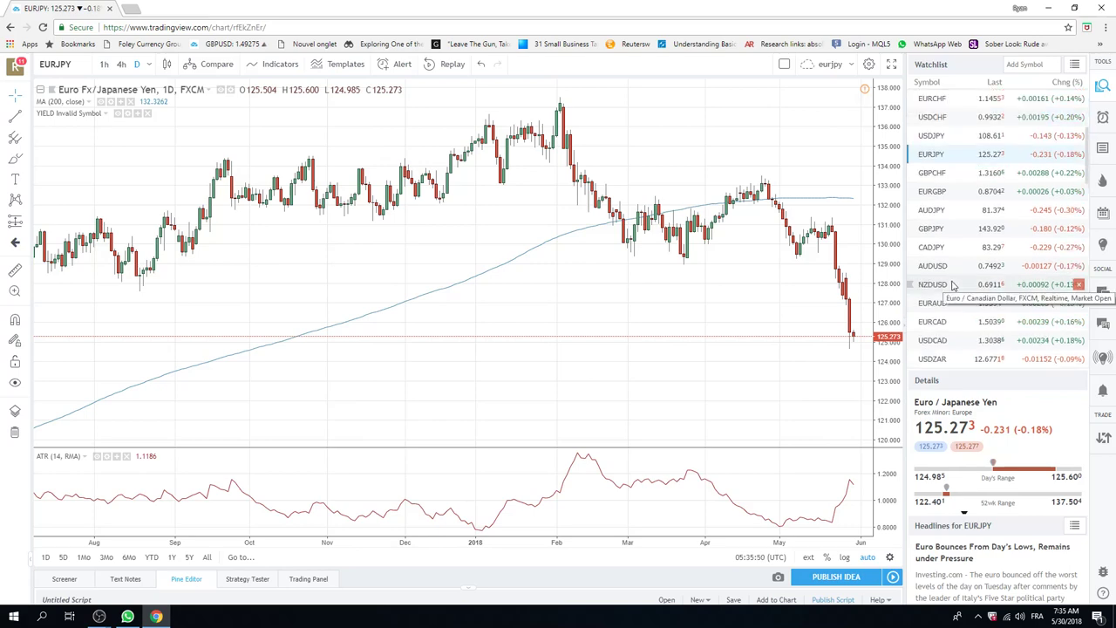
# - Open EURCHF from the watchlist, showing the Euro/Swiss Franc daily chart near 1.1454
pyautogui.scroll(1, 933, 113)
pyautogui.click(932, 97)
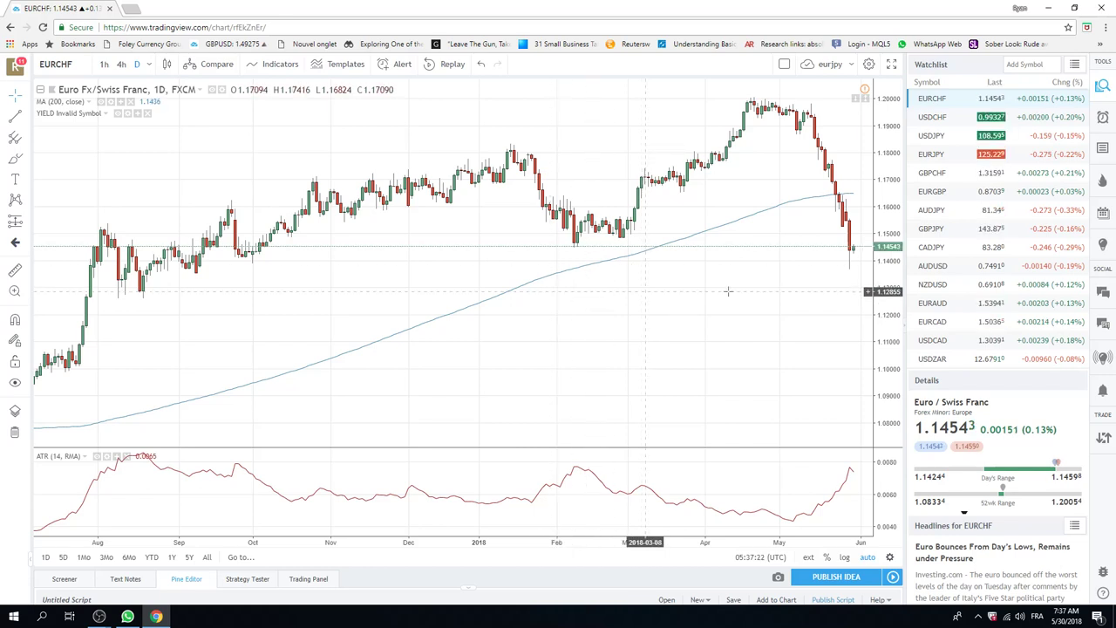
pyautogui.scroll(3, 959, 266)
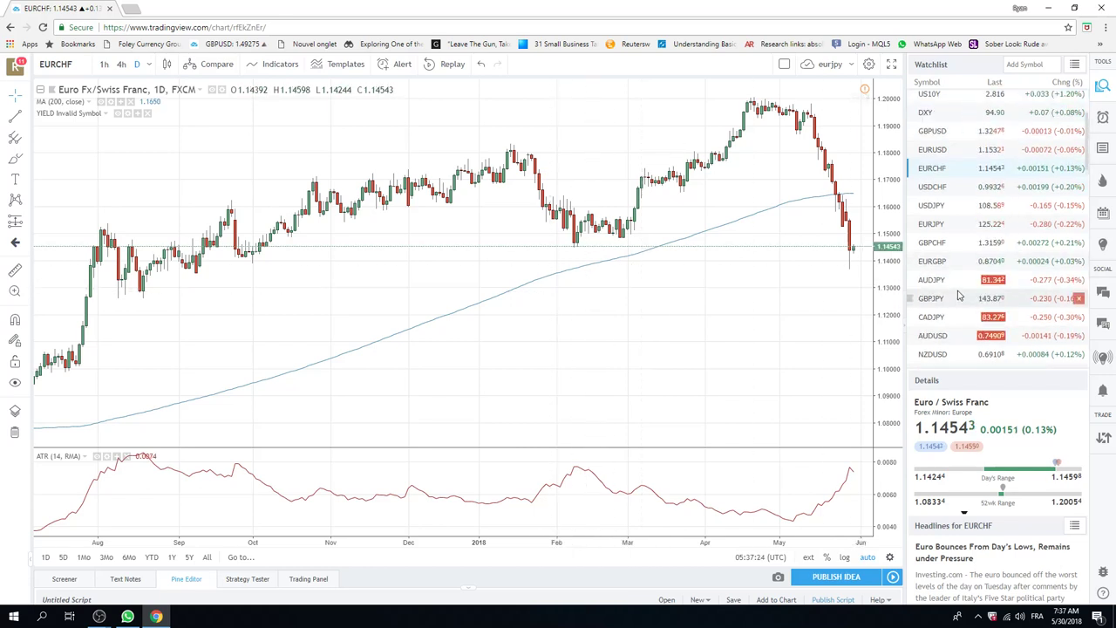
# - Open EURUSD from the watchlist, showing the Euro/US Dollar daily chart near 1.1532
pyautogui.click(941, 153)
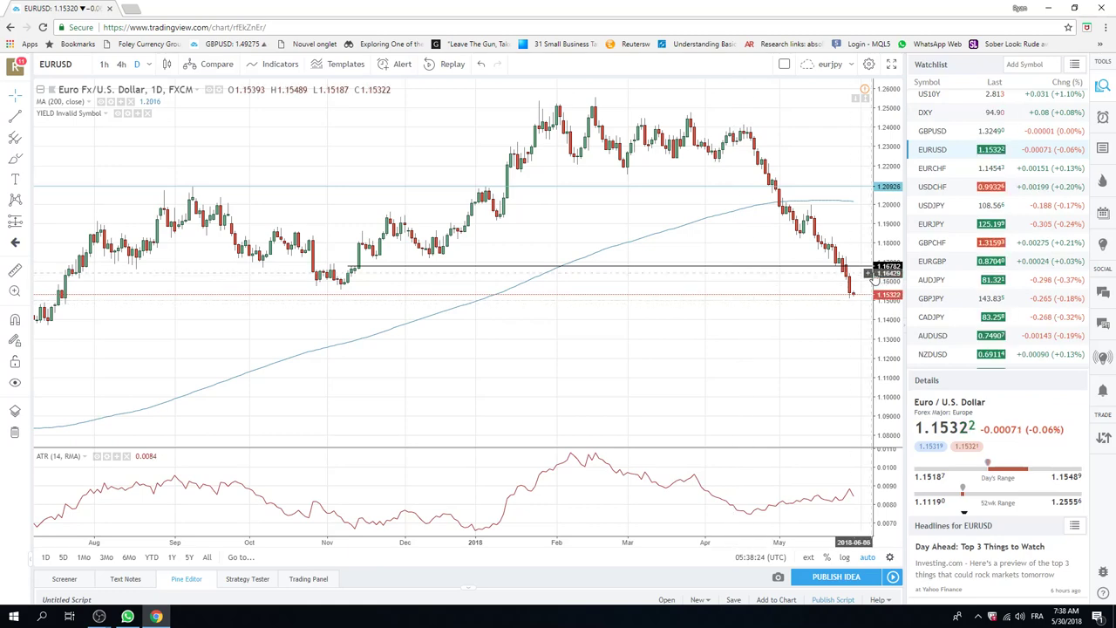
pyautogui.scroll(2, 1032, 336)
pyautogui.scroll(4, 994, 327)
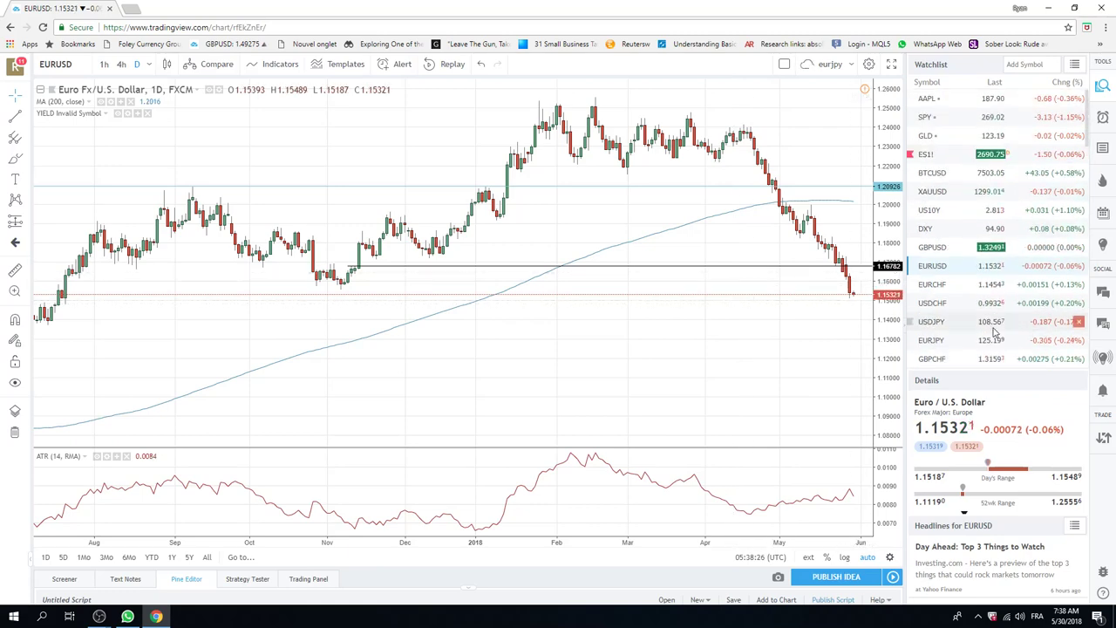
# - Open ES1! from the watchlist to show the S&P 500 E-mini futures daily chart
pyautogui.click(926, 155)
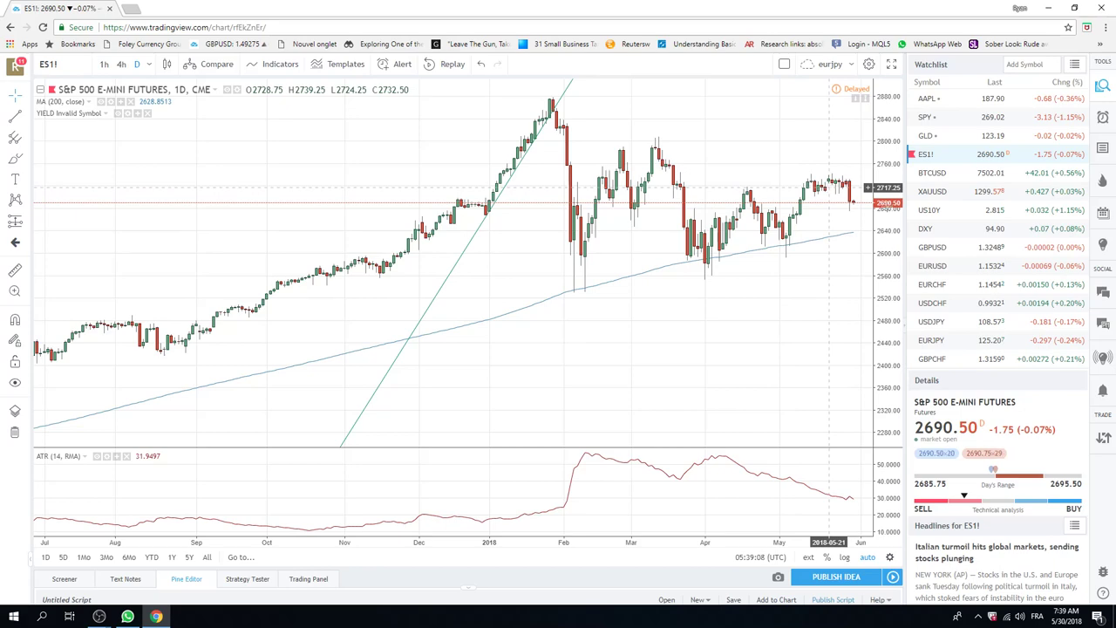
# - Move down the watchlist to BTCUSD (Coinbase) and zoom around its daily price history
pyautogui.press('Down')
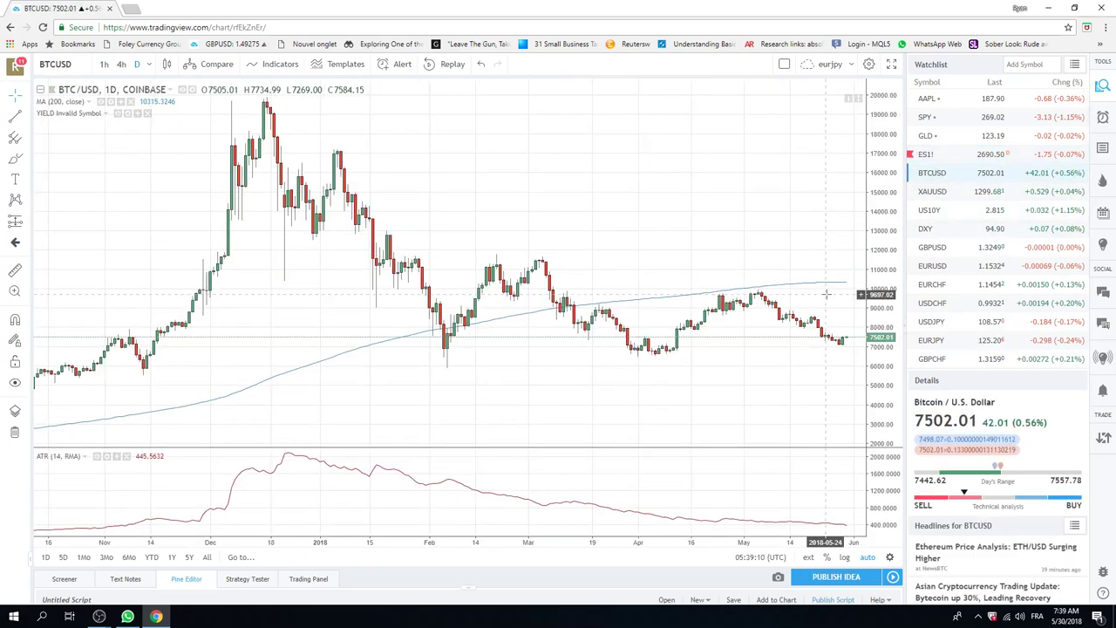
pyautogui.scroll(2, 826, 294)
pyautogui.scroll(2, 826, 294)
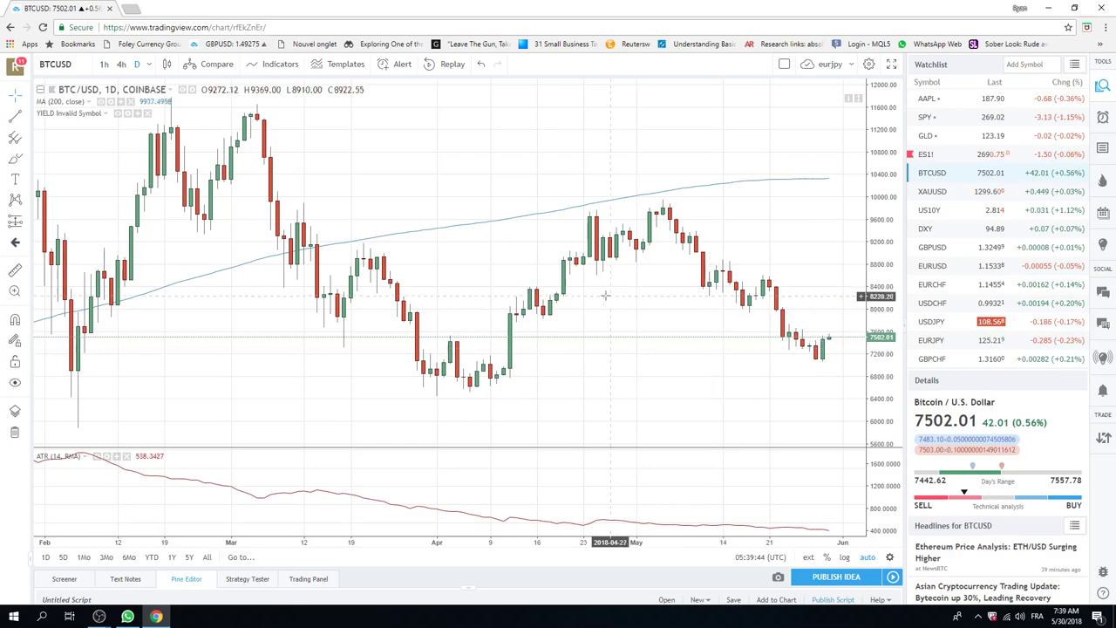
pyautogui.scroll(-2, 545, 289)
pyautogui.scroll(-2, 545, 288)
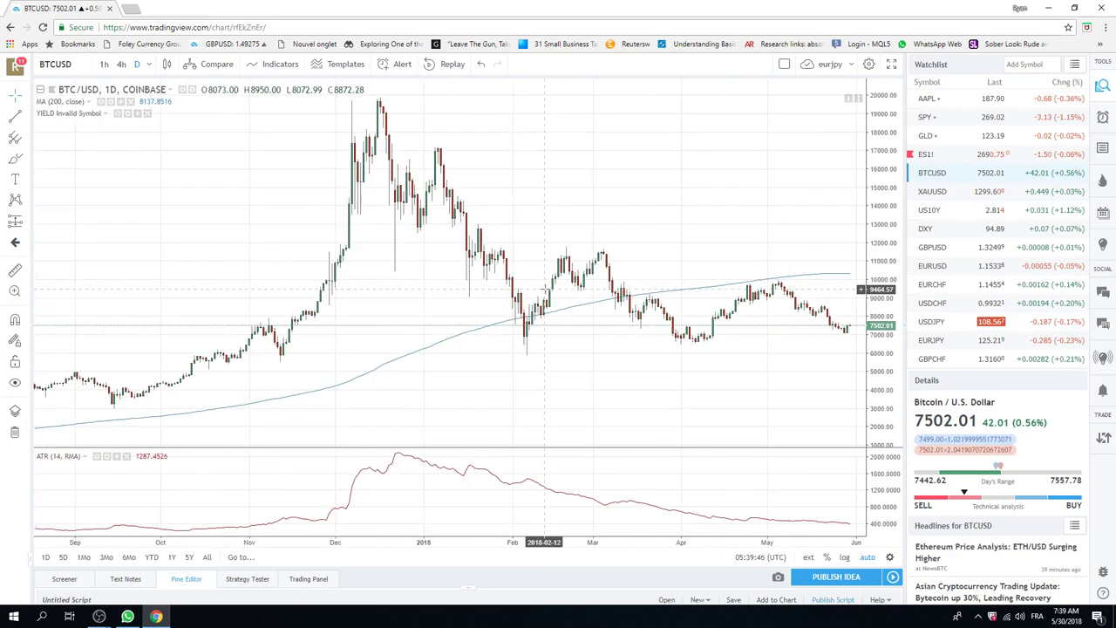